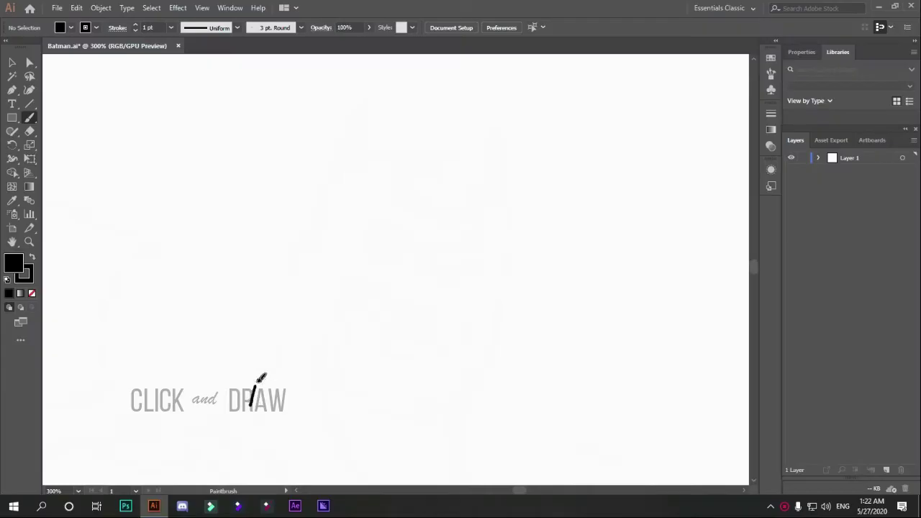
- Paint the cowl outline with both pointed ears, inner cowl line and head-top curve
mouse_move(260, 377)
mouse_down()
mouse_move(373, 88)
mouse_move(367, 154)
mouse_up()
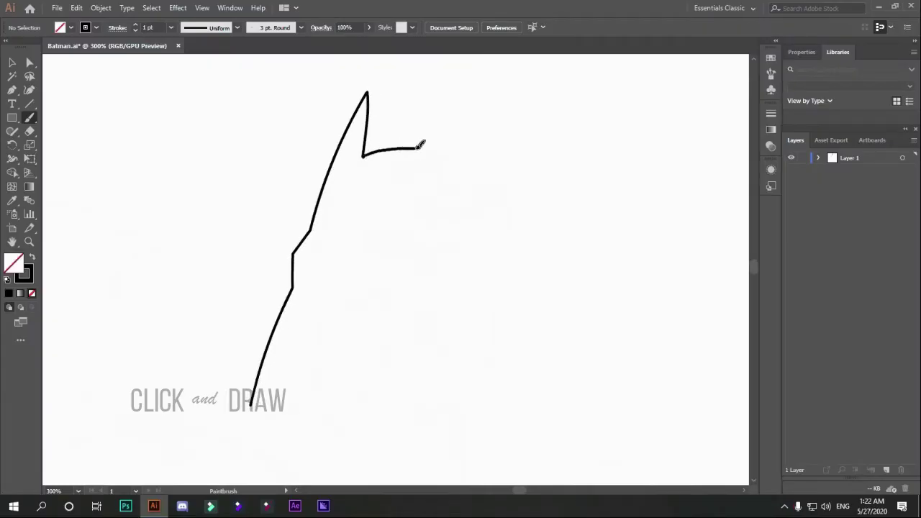
mouse_move(421, 144)
mouse_down()
mouse_move(492, 179)
mouse_move(503, 117)
mouse_move(511, 262)
mouse_move(477, 390)
mouse_move(451, 416)
mouse_up()
drag(262, 422, 311, 245)
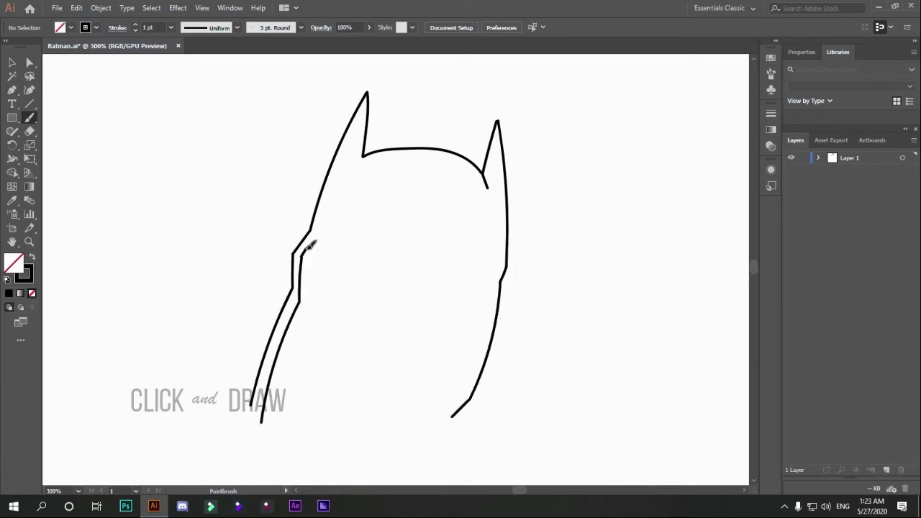
mouse_move(353, 123)
mouse_down()
mouse_move(355, 169)
mouse_move(447, 158)
mouse_move(498, 237)
mouse_up()
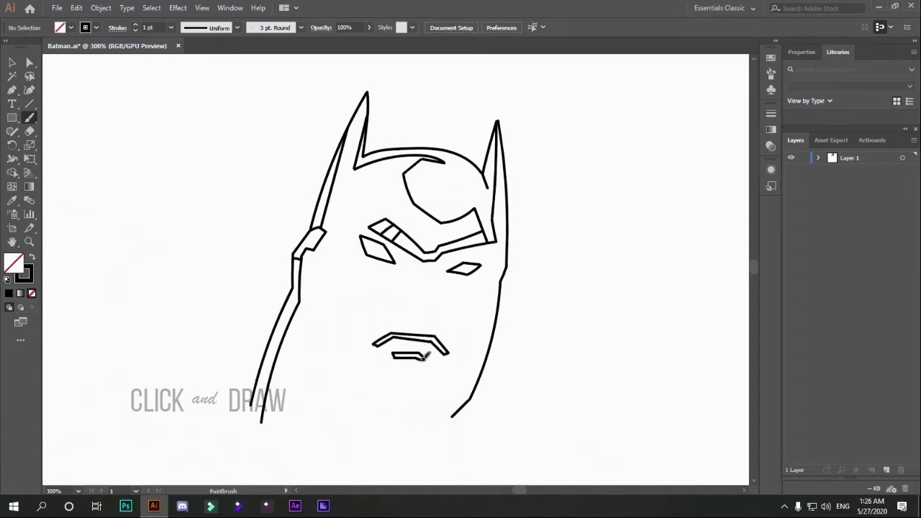
- Draw the jaw, mouth, nose and brow, then begin the cape wing's top edge
mouse_move(344, 314)
mouse_down()
mouse_move(457, 411)
mouse_move(486, 305)
mouse_move(466, 316)
mouse_move(460, 407)
mouse_up()
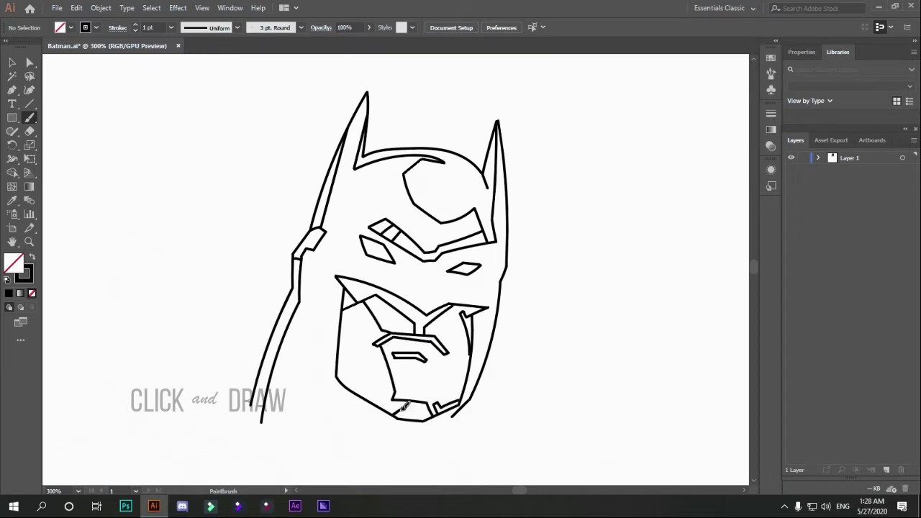
drag(423, 251, 427, 311)
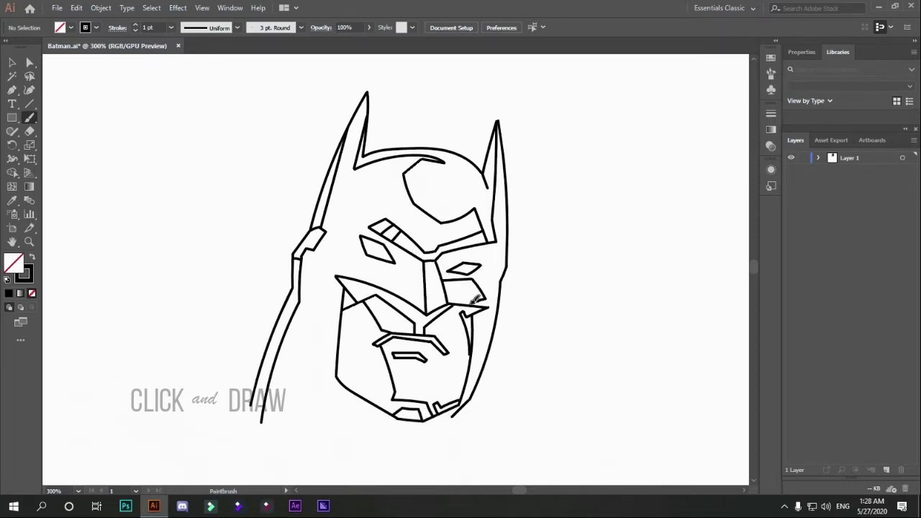
drag(444, 163, 440, 208)
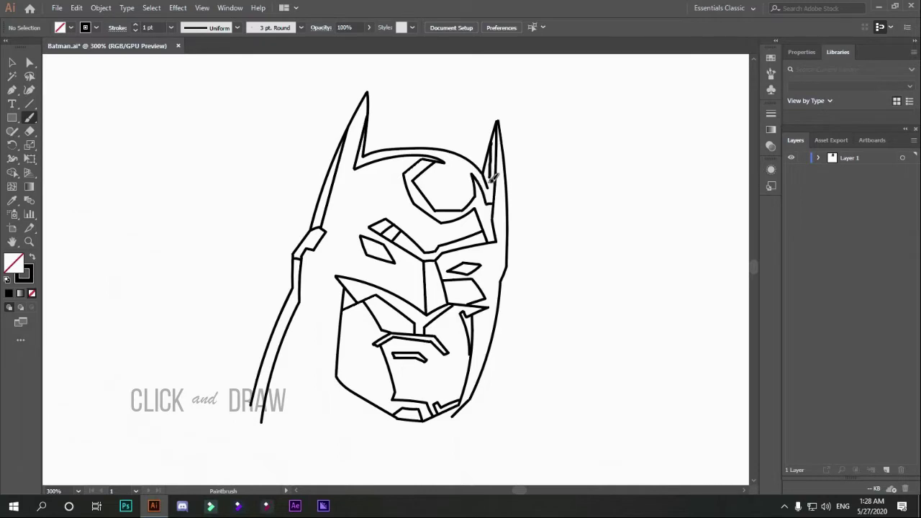
key(ctrl+minus)
key(ctrl+minus)
mouse_move(166, 76)
mouse_down()
mouse_move(327, 141)
mouse_move(231, 181)
mouse_move(232, 344)
mouse_move(181, 257)
mouse_up()
- Finish the cape wing's pointed tip and diagonal edge, plus a line under the chin
mouse_move(181, 257)
mouse_down()
mouse_move(294, 274)
mouse_move(380, 442)
mouse_move(473, 346)
mouse_move(455, 389)
mouse_up()
drag(515, 272, 566, 252)
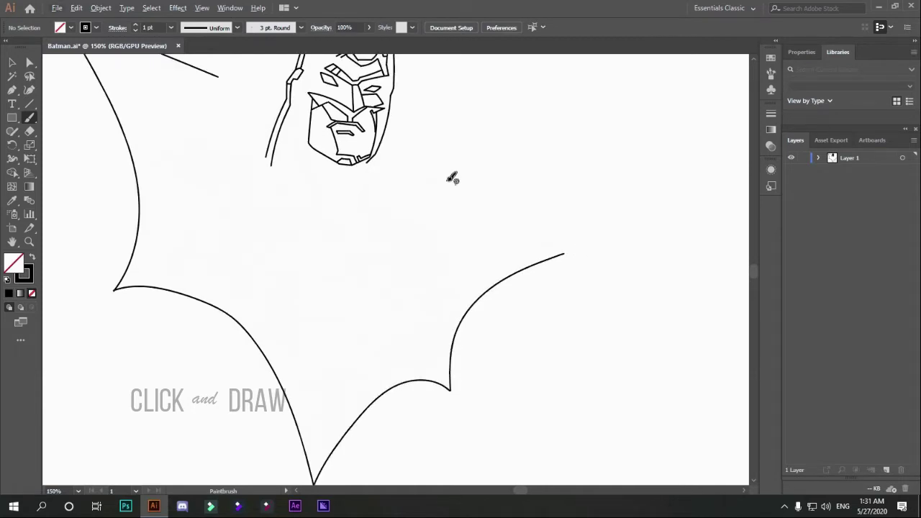
mouse_move(428, 175)
mouse_down()
mouse_move(559, 247)
mouse_move(400, 245)
mouse_move(404, 260)
mouse_move(496, 305)
mouse_up()
key(ctrl+plus)
key(ctrl+plus)
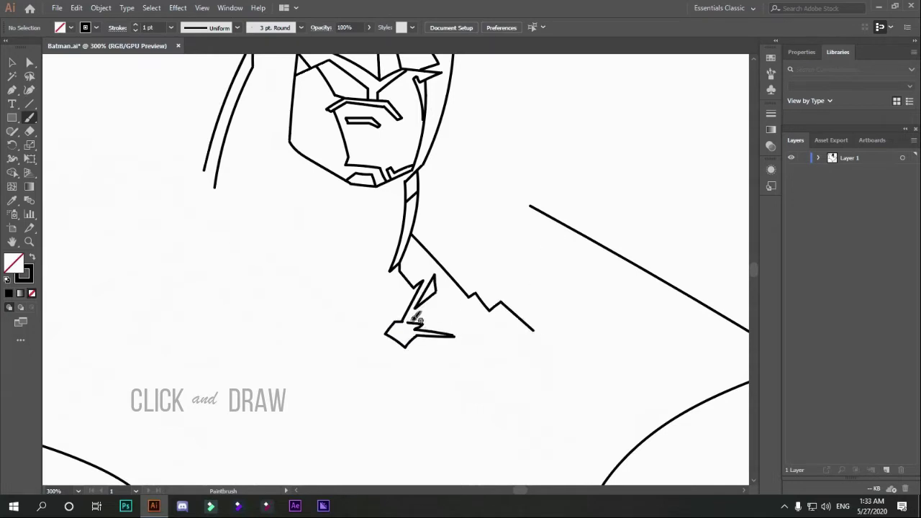
- Draw the jagged collar, the long cape line beneath it, and the emblem's top
mouse_move(481, 318)
mouse_down()
mouse_move(503, 320)
mouse_move(510, 188)
mouse_up()
mouse_move(113, 129)
mouse_down()
mouse_move(154, 128)
mouse_move(382, 232)
mouse_move(494, 206)
mouse_move(552, 345)
mouse_up()
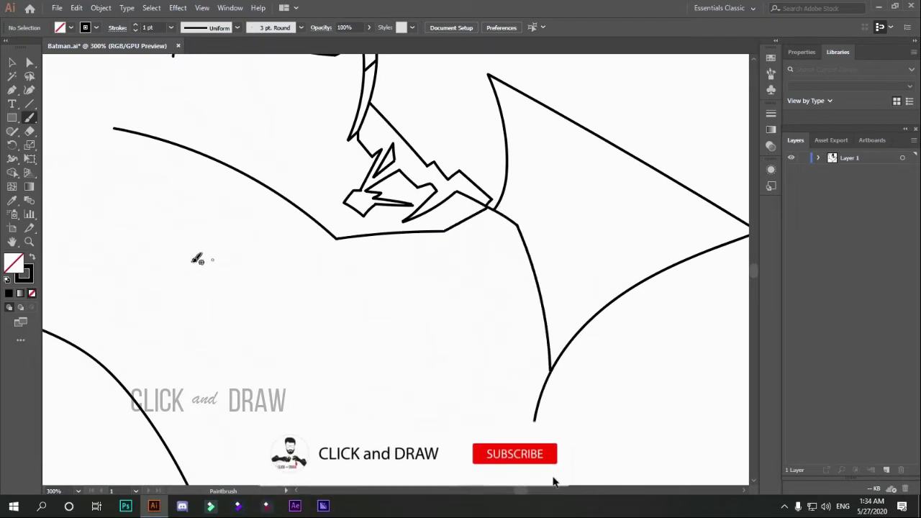
mouse_move(124, 263)
mouse_down()
mouse_move(216, 210)
mouse_move(263, 226)
mouse_move(321, 270)
mouse_move(358, 254)
mouse_move(367, 317)
mouse_move(427, 261)
mouse_move(482, 355)
mouse_move(231, 324)
mouse_move(329, 438)
mouse_move(454, 352)
mouse_move(482, 356)
mouse_up()
- Close the emblem with a scalloped lower edge and add short hatch lines
drag(193, 272, 232, 267)
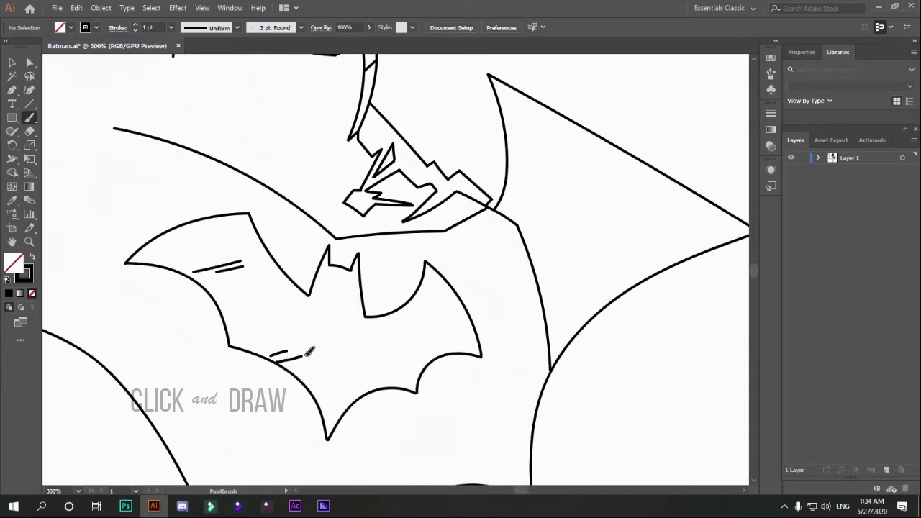
drag(405, 312, 430, 355)
drag(424, 328, 435, 353)
drag(446, 339, 459, 340)
scroll(461, 324, down, 2)
drag(592, 234, 618, 216)
drag(583, 252, 618, 224)
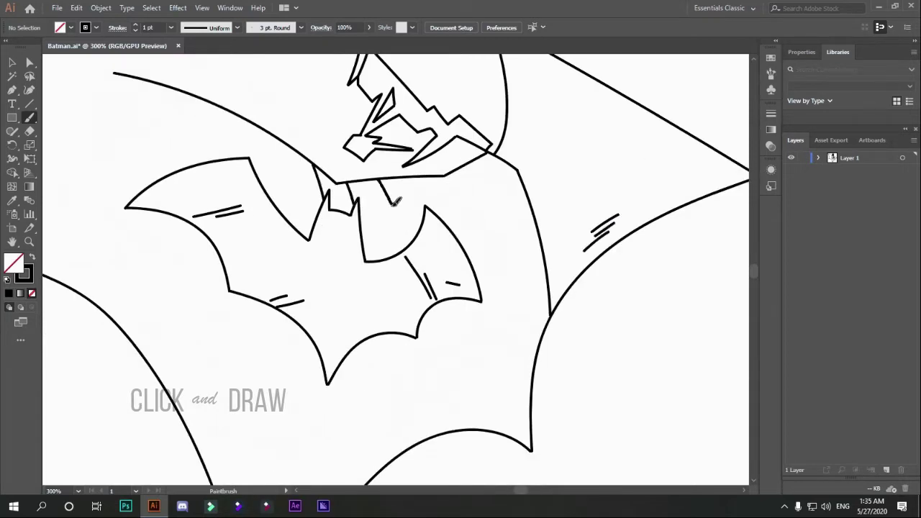
- Draw the right chest panel lines and the diamond shoulder panel
mouse_move(408, 174)
mouse_down()
mouse_move(490, 240)
mouse_move(475, 332)
mouse_up()
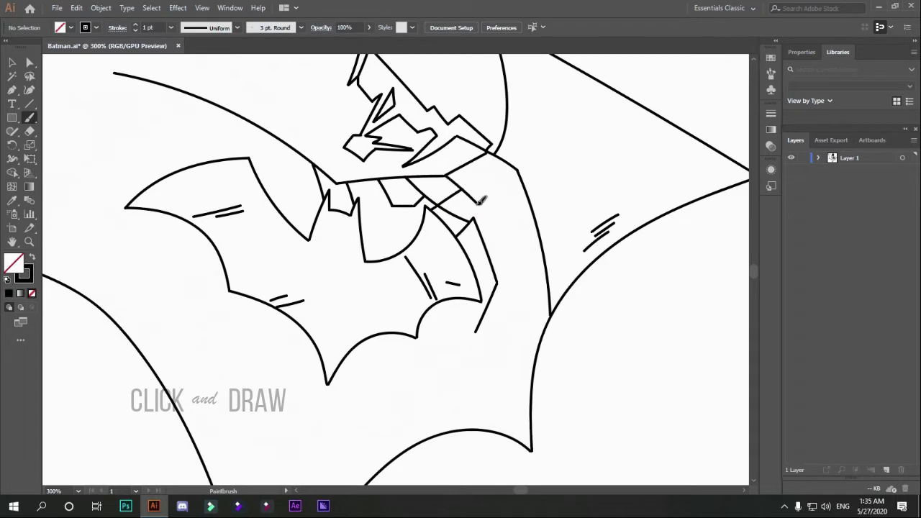
drag(477, 203, 516, 351)
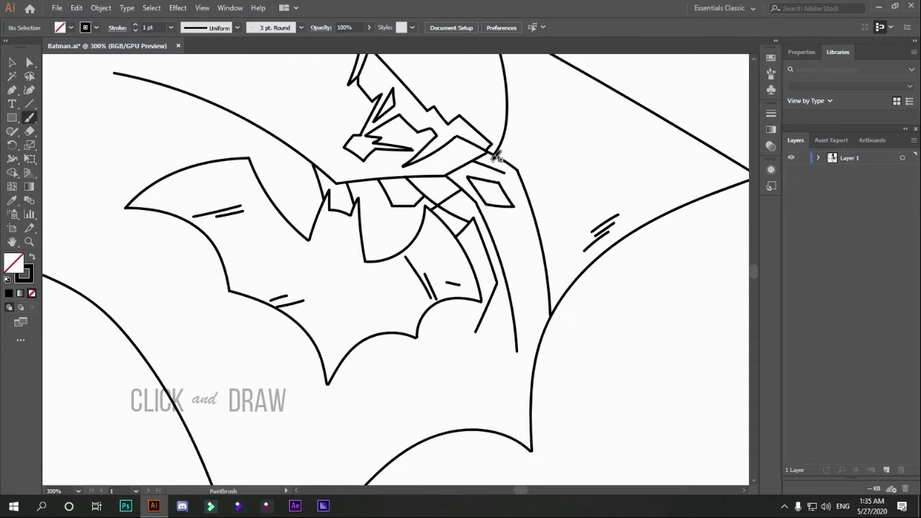
drag(495, 154, 533, 210)
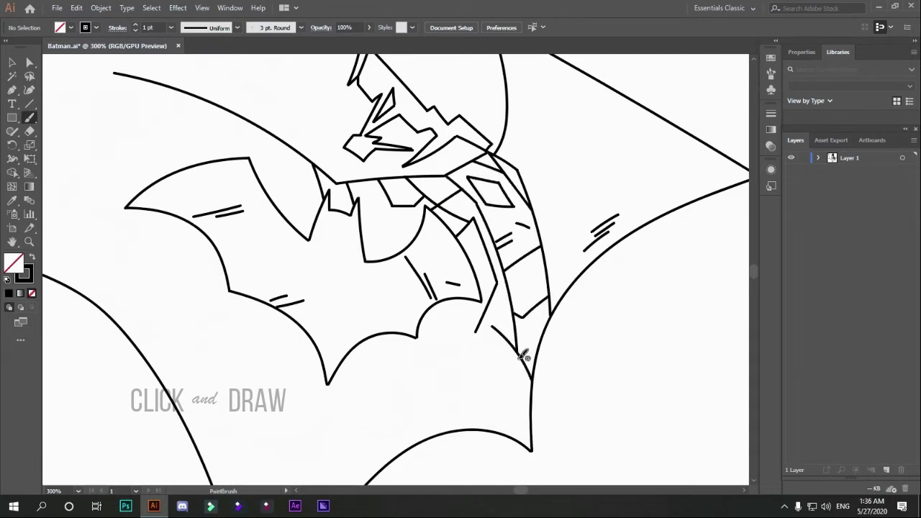
- Add the zigzag belt with buckle and details, a panel under it, and the left wing's lower edge
drag(394, 438, 494, 330)
drag(352, 352, 494, 359)
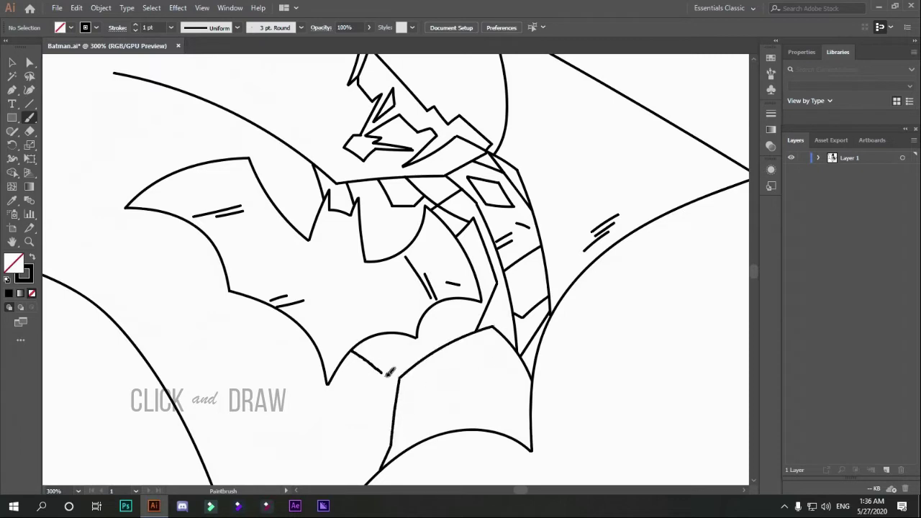
drag(418, 429, 449, 355)
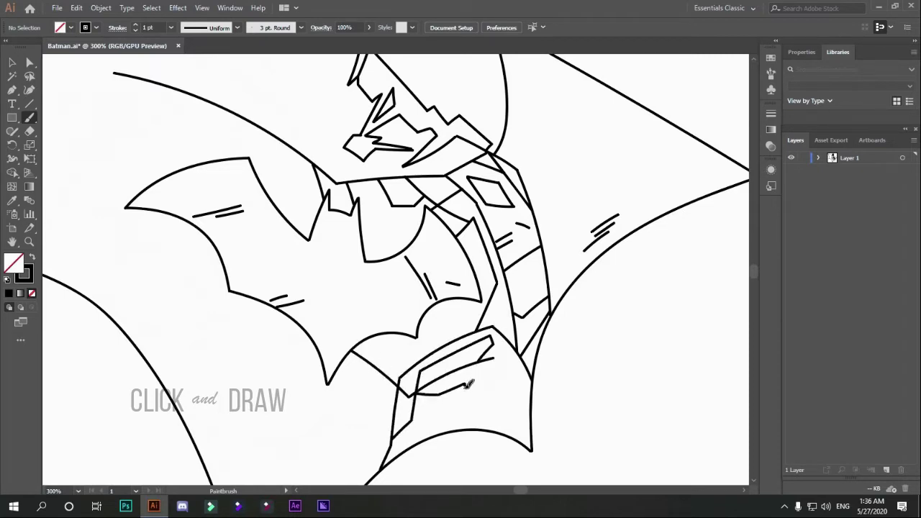
drag(475, 400, 531, 370)
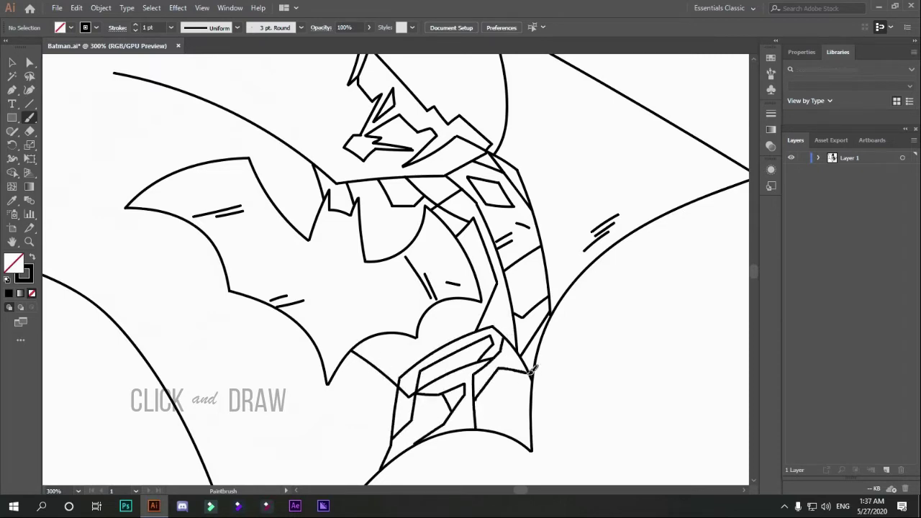
drag(411, 331, 511, 192)
- Draw a horizontal torso line, a short tick and a hooked lower-torso panel line
drag(205, 173, 409, 195)
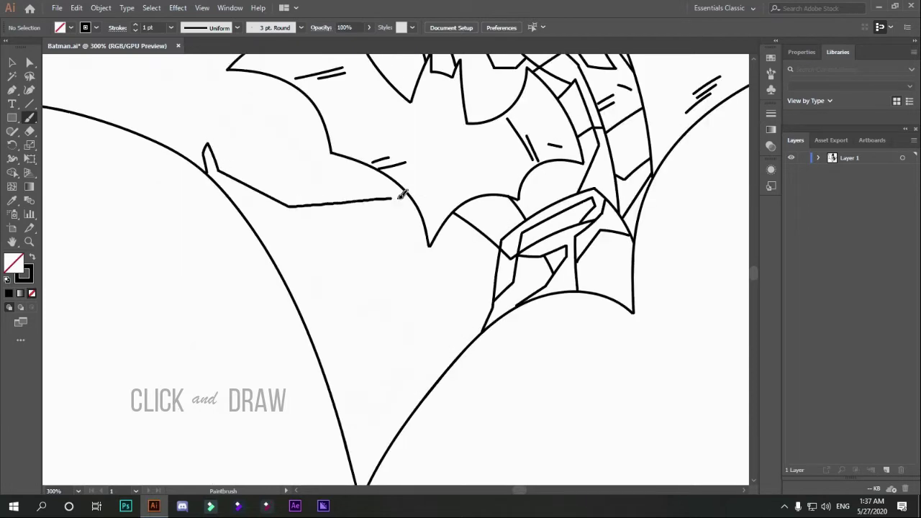
drag(247, 186, 236, 205)
mouse_move(302, 206)
mouse_down()
mouse_move(374, 271)
mouse_move(491, 309)
mouse_up()
scroll(490, 310, down, 1)
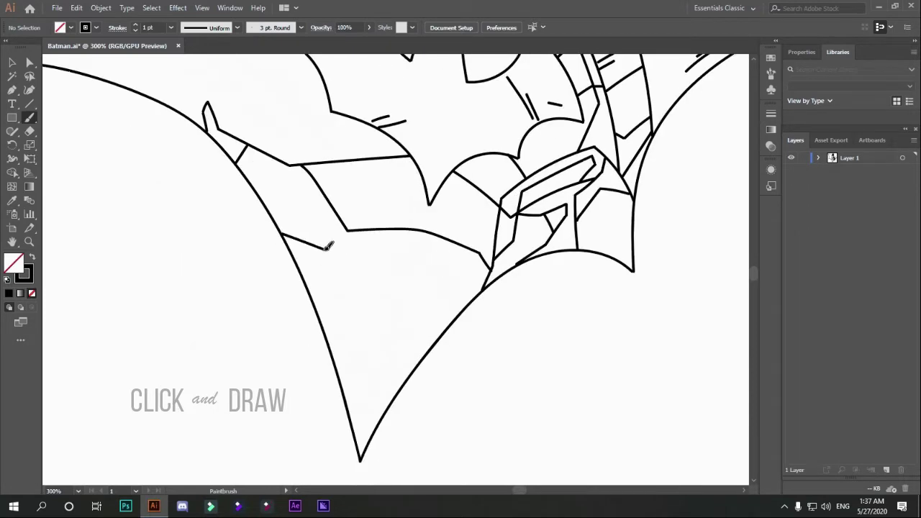
drag(281, 234, 460, 269)
- Add closed lower-torso panels and lines running down toward the cape point
drag(333, 278, 440, 334)
drag(359, 263, 459, 280)
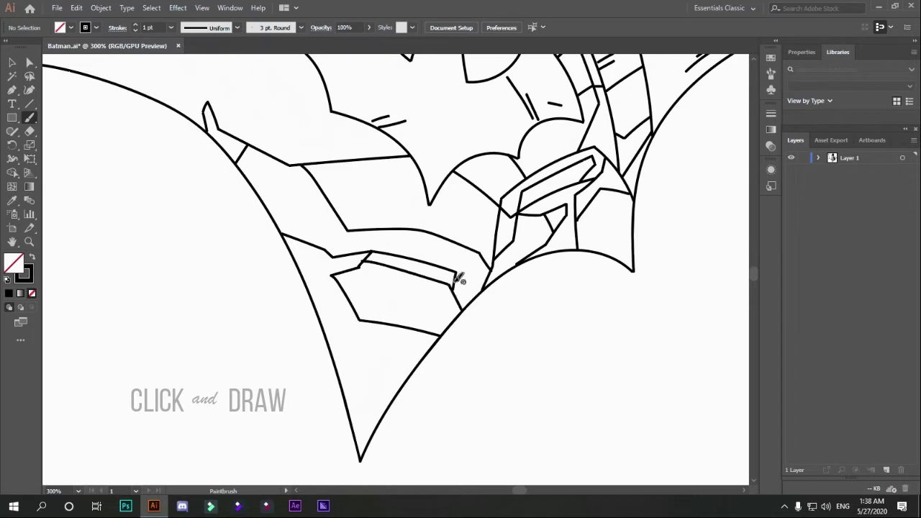
drag(408, 267, 375, 382)
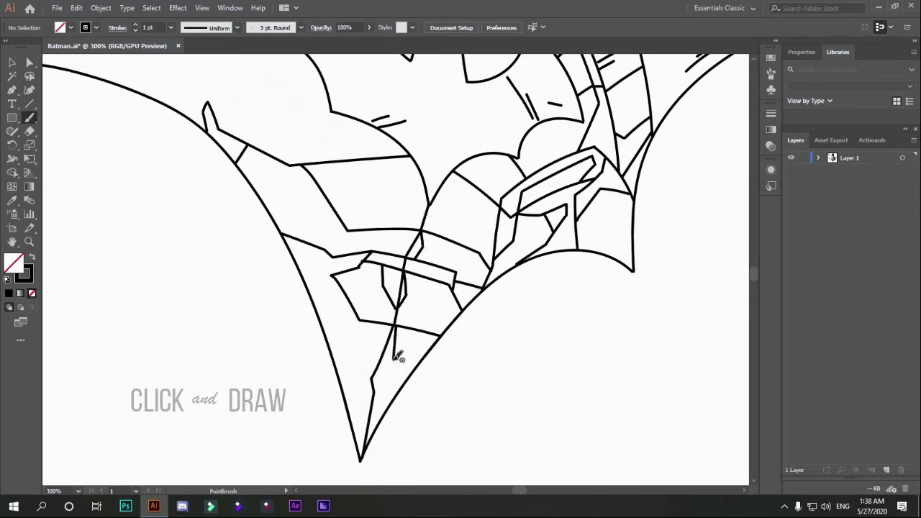
drag(354, 360, 414, 369)
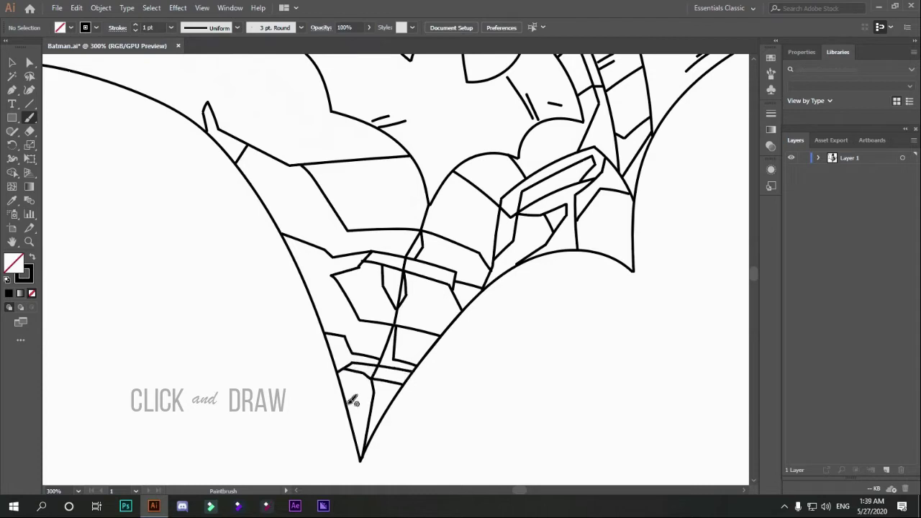
drag(439, 162, 427, 214)
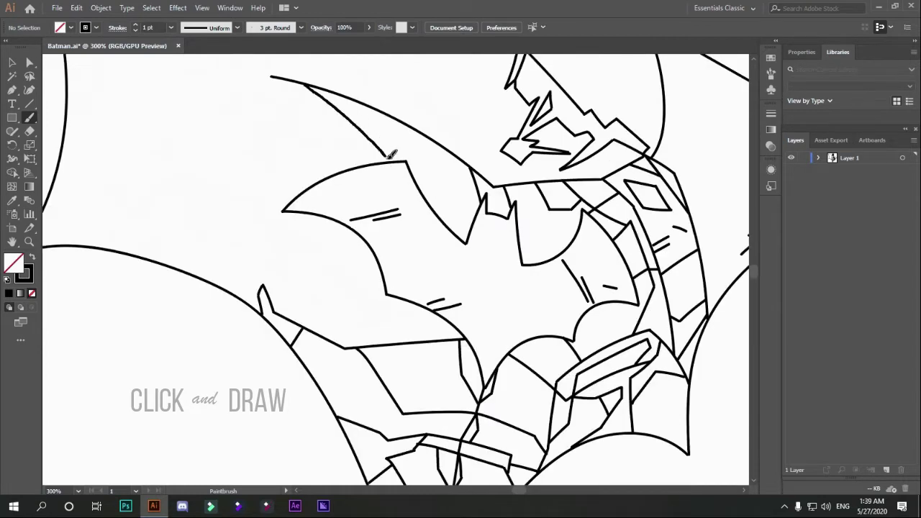
- Add upper shoulder panel strokes extending down to the body
mouse_move(311, 89)
mouse_down()
mouse_move(220, 210)
mouse_move(358, 337)
mouse_move(435, 312)
mouse_up()
scroll(439, 309, down, 1)
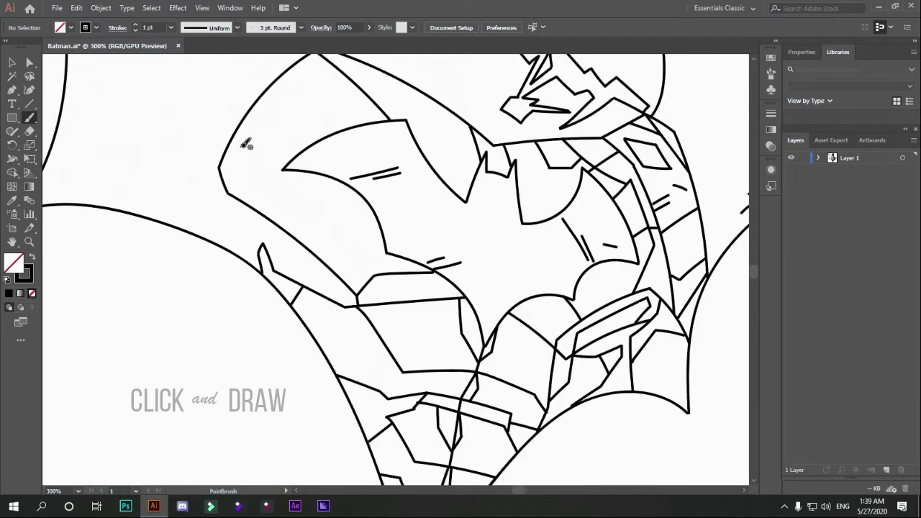
mouse_move(247, 169)
mouse_down()
mouse_move(370, 276)
mouse_move(381, 420)
mouse_up()
scroll(382, 420, up, 1)
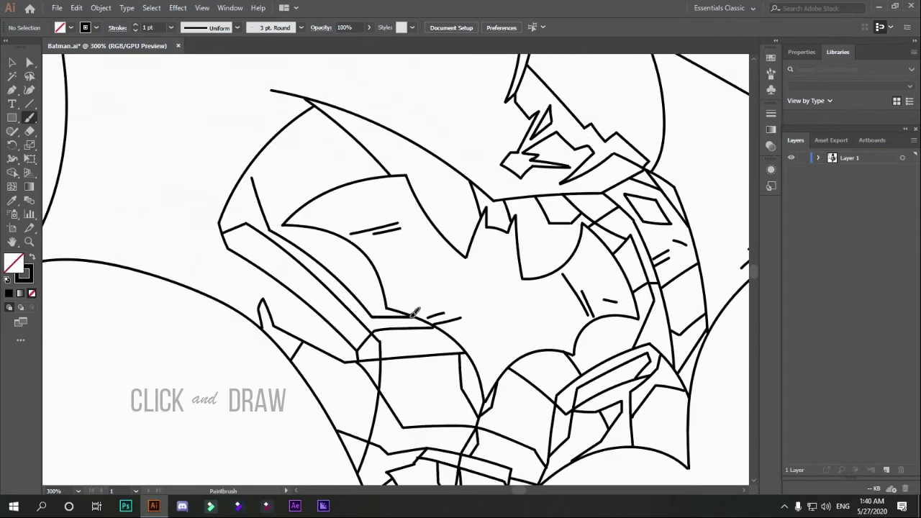
drag(267, 229, 388, 129)
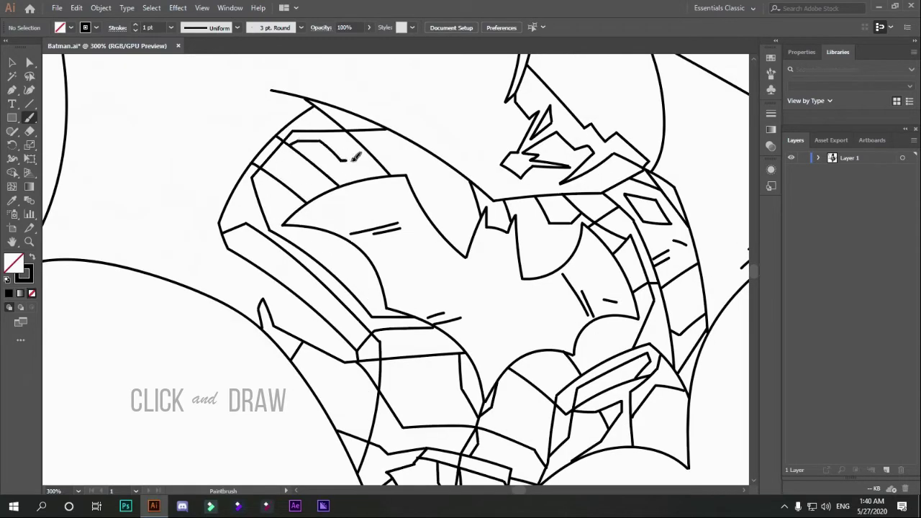
drag(267, 166, 392, 131)
scroll(79, 123, up, 1)
drag(127, 156, 257, 253)
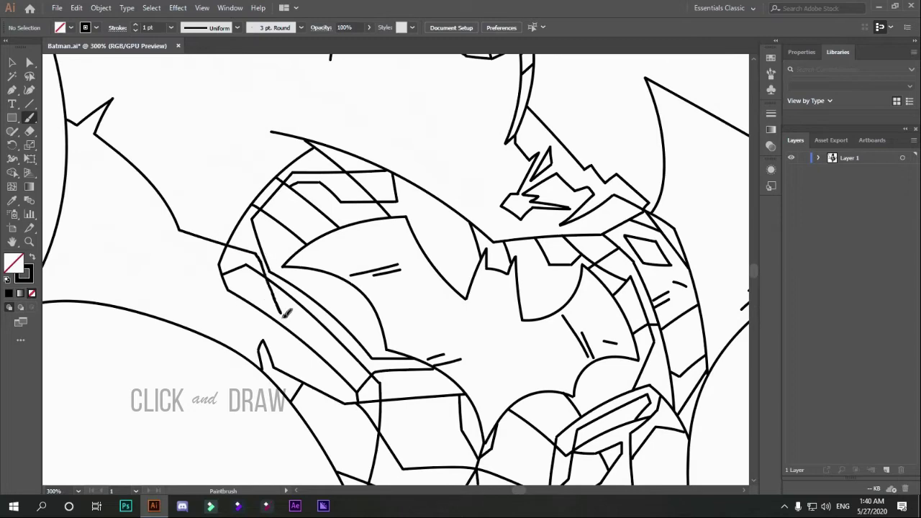
- Draw left shoulder-curve panel lines plus two short hatch strokes under the edge
scroll(259, 254, left, 1)
drag(85, 265, 219, 240)
mouse_move(159, 308)
mouse_down()
mouse_move(196, 243)
mouse_move(243, 250)
mouse_up()
drag(144, 223, 229, 229)
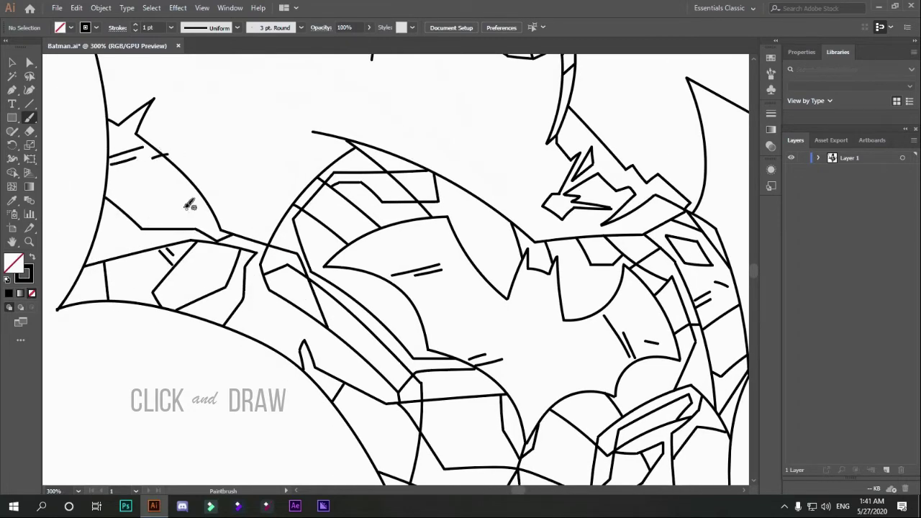
scroll(189, 205, up, 3)
mouse_move(106, 209)
mouse_down()
mouse_move(216, 172)
mouse_move(346, 246)
mouse_up()
drag(257, 186, 165, 217)
mouse_move(182, 205)
mouse_down()
mouse_move(207, 185)
mouse_move(271, 190)
mouse_up()
mouse_move(202, 221)
mouse_down()
mouse_move(265, 202)
mouse_move(247, 295)
mouse_move(301, 288)
mouse_up()
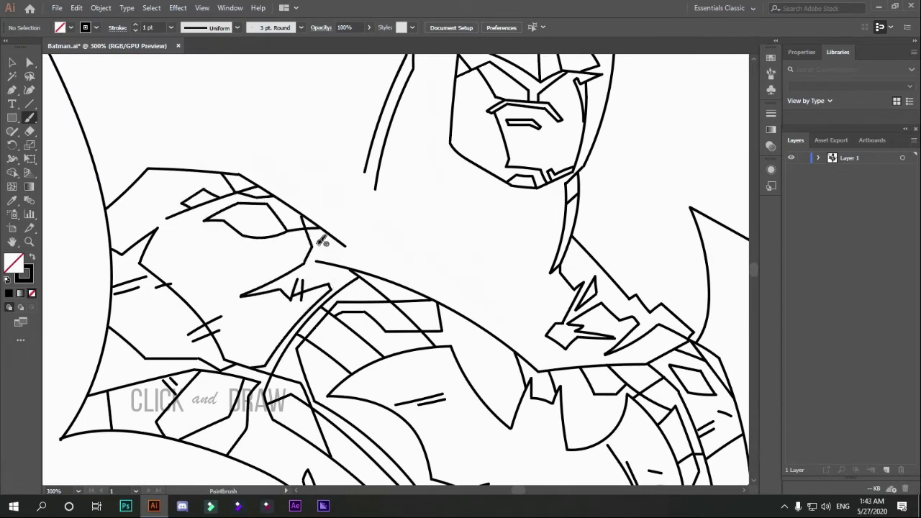
- Draw a zigzag stroke above the fist running along the neck edge, with short side strokes
scroll(345, 244, up, 3)
mouse_move(186, 266)
mouse_down()
mouse_move(288, 273)
mouse_move(352, 314)
mouse_up()
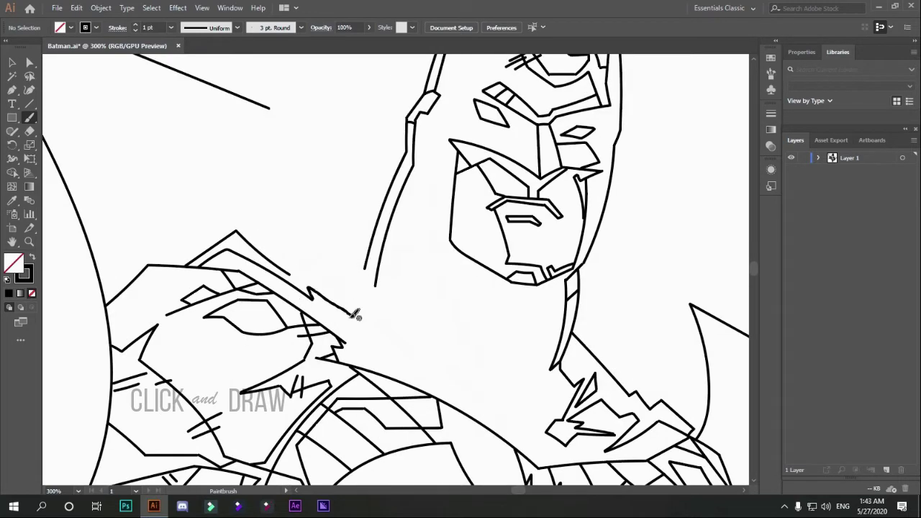
drag(268, 255, 351, 289)
drag(348, 250, 374, 285)
drag(382, 237, 394, 266)
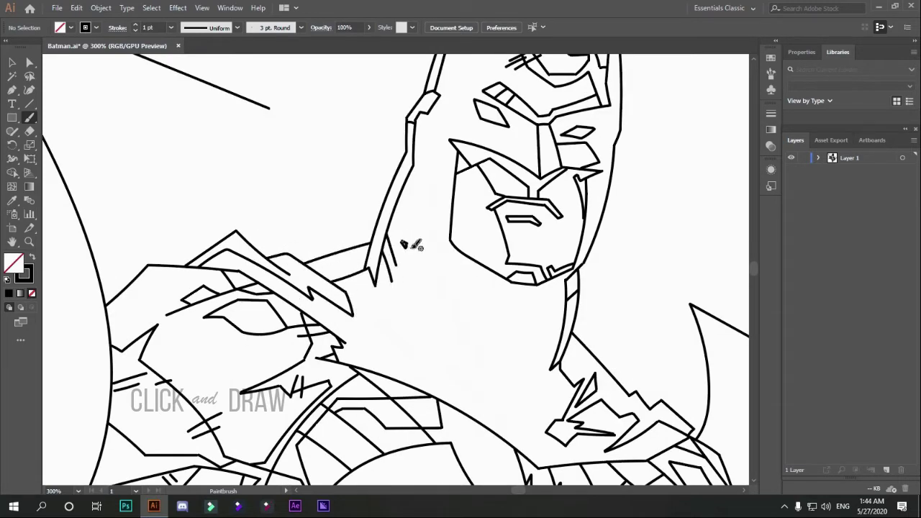
- Add a cheek wedge, a neck sliver, a long neck line and a chest diagonal
drag(427, 168, 442, 248)
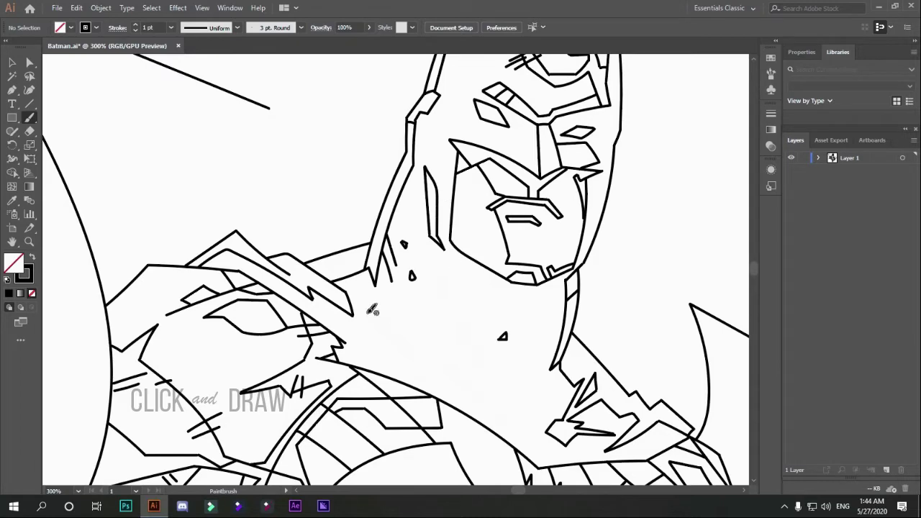
drag(367, 313, 417, 374)
mouse_move(428, 245)
mouse_down()
mouse_move(481, 362)
mouse_move(523, 426)
mouse_up()
drag(431, 353, 500, 397)
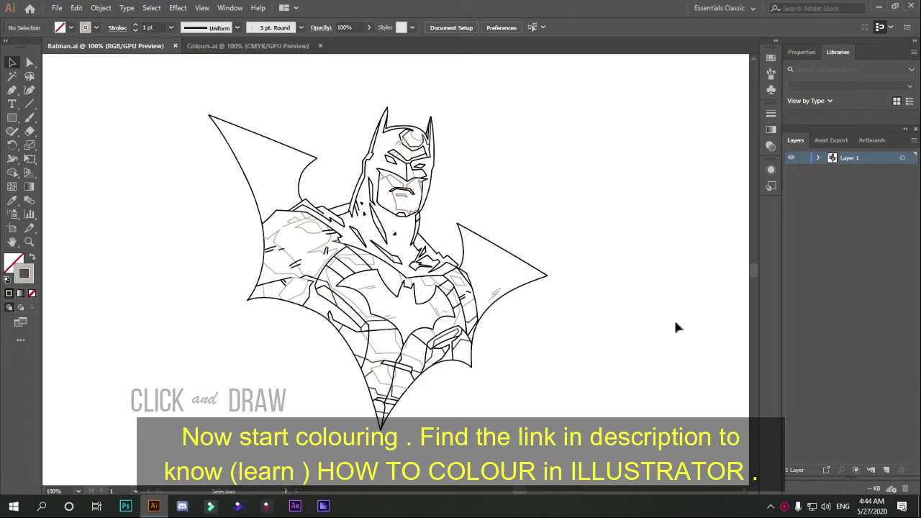
- Group all the artwork and show the Pathfinder panel
drag(594, 457, 179, 91)
click(101, 8)
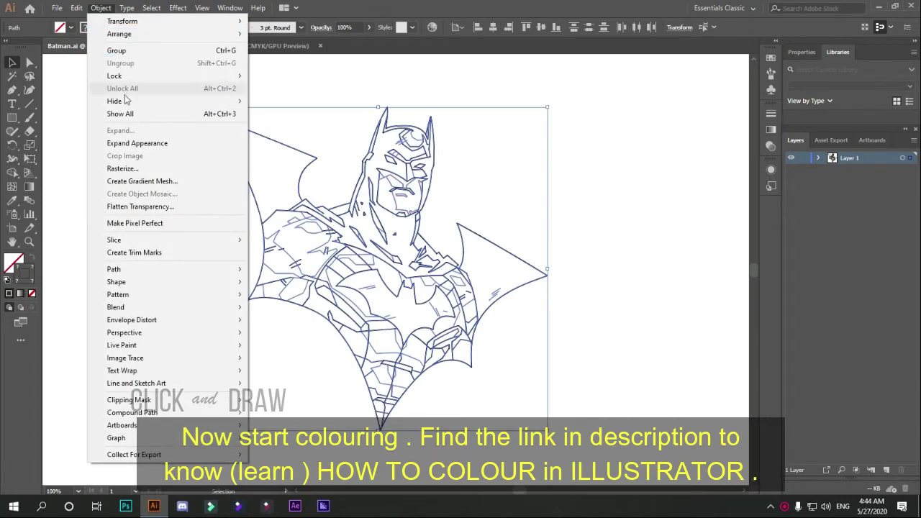
click(186, 54)
click(230, 8)
click(302, 410)
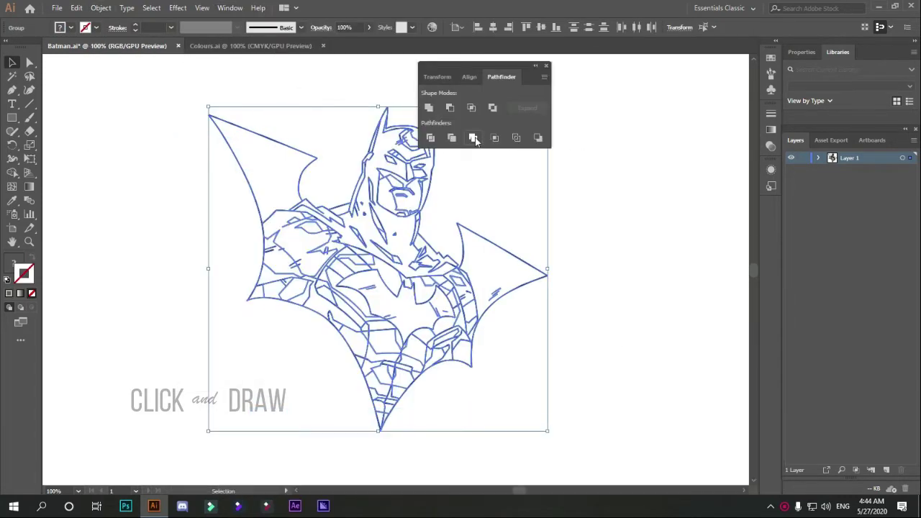
- Place an orange rectangle behind the artwork and Divide it into filled pieces
click(12, 118)
drag(154, 82, 604, 446)
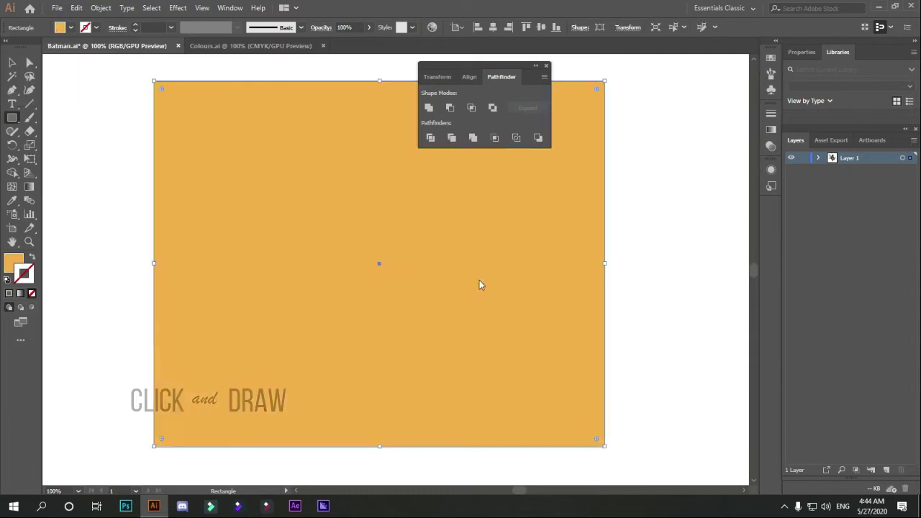
right_click(480, 283)
click(646, 272)
right_click(550, 150)
click(586, 233)
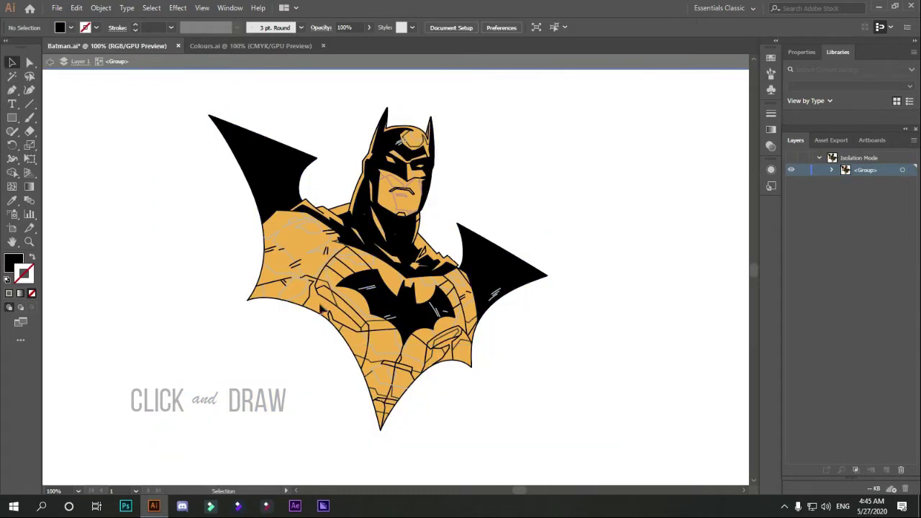
- Fill a small chest piece light gray
scroll(439, 345, up, 1)
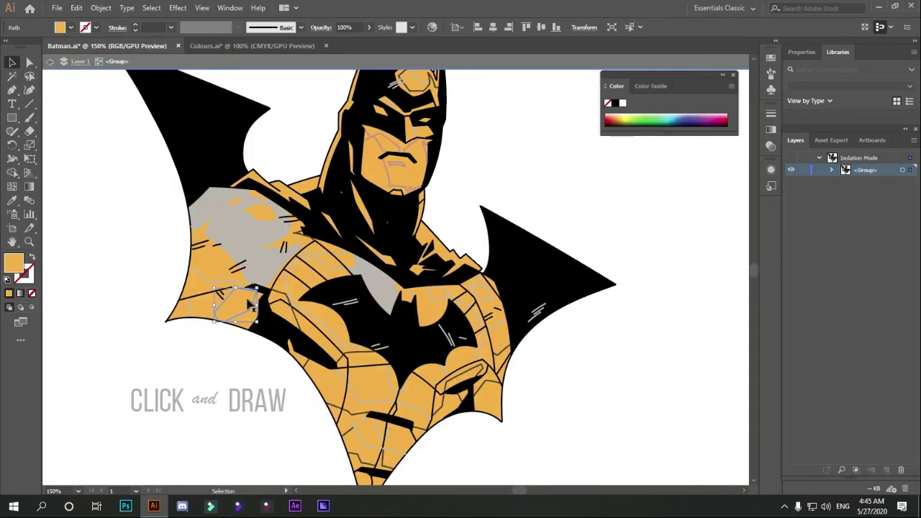
scroll(558, 333, down, 2)
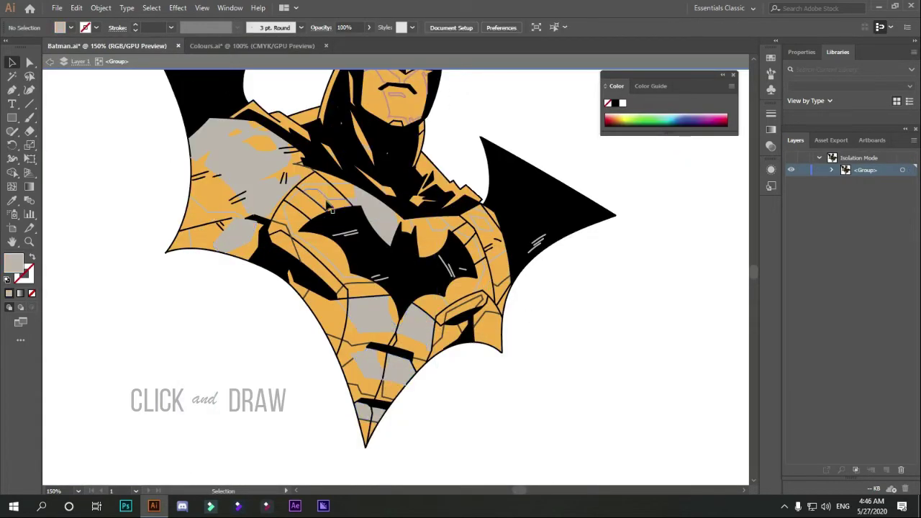
click(484, 256)
scroll(483, 255, up, 4)
scroll(484, 255, down, 4)
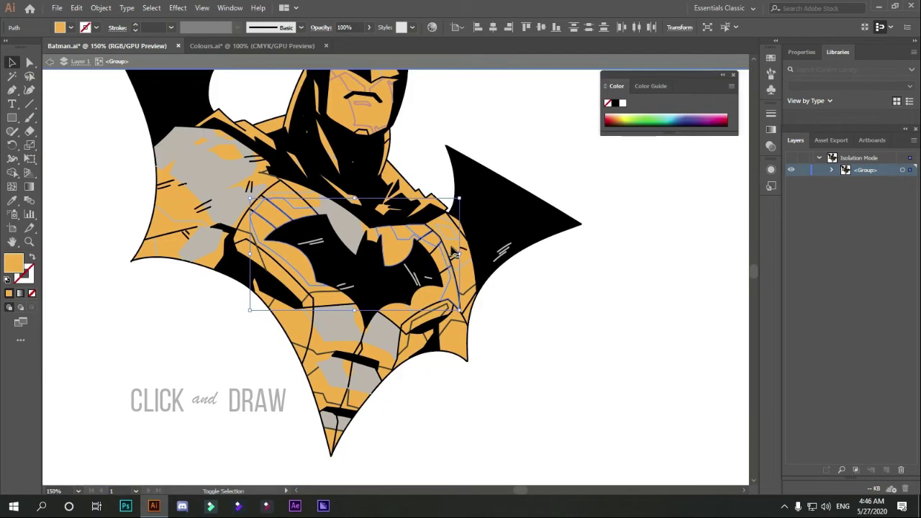
click(569, 302)
click(460, 350)
click(560, 318)
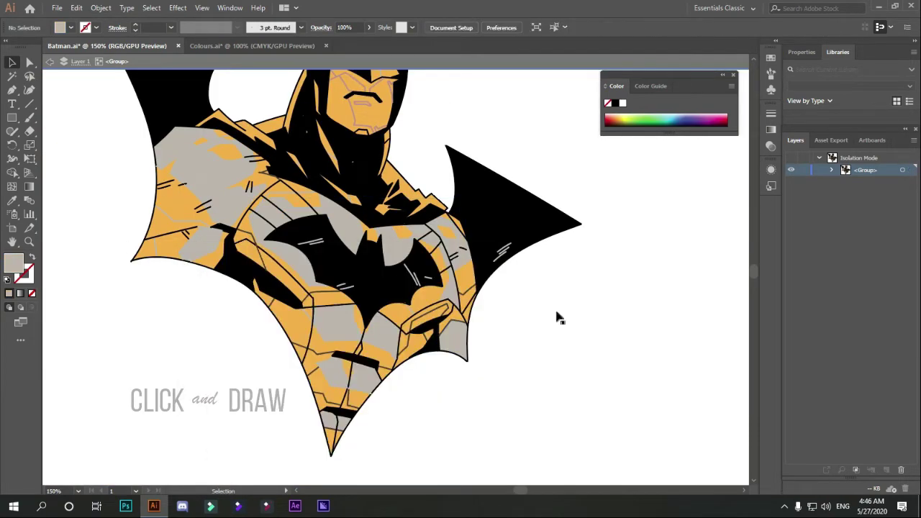
- Select the orange nose piece and bring up its fill Color Picker
scroll(346, 144, up, 3)
scroll(483, 247, down, 3)
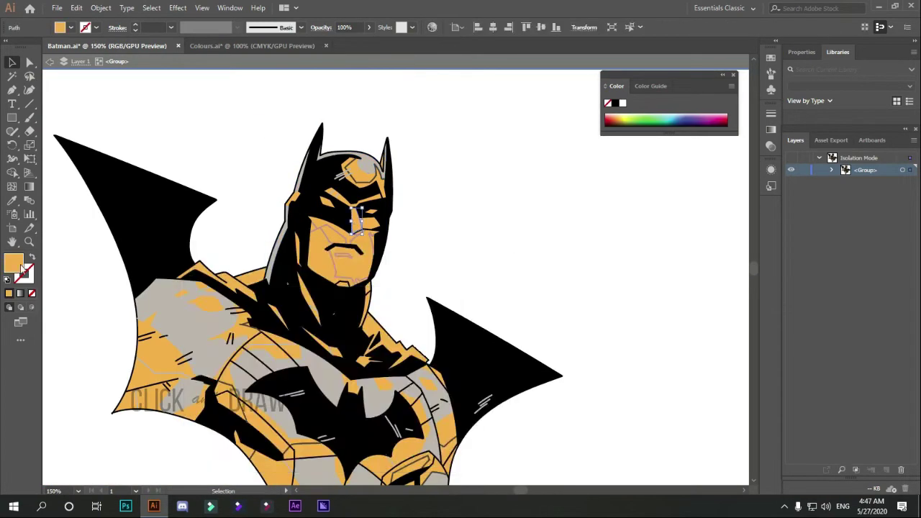
scroll(482, 246, up, 3)
click(302, 317)
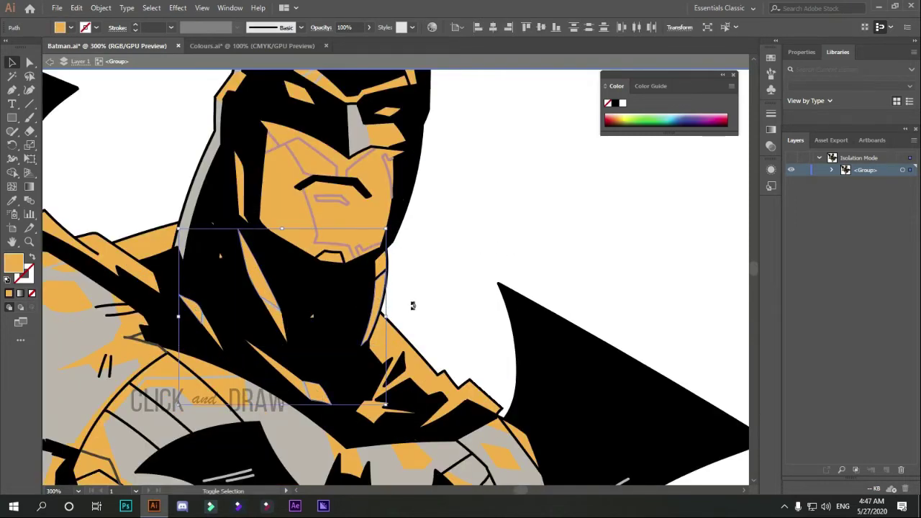
scroll(411, 304, down, 3)
double_click(15, 265)
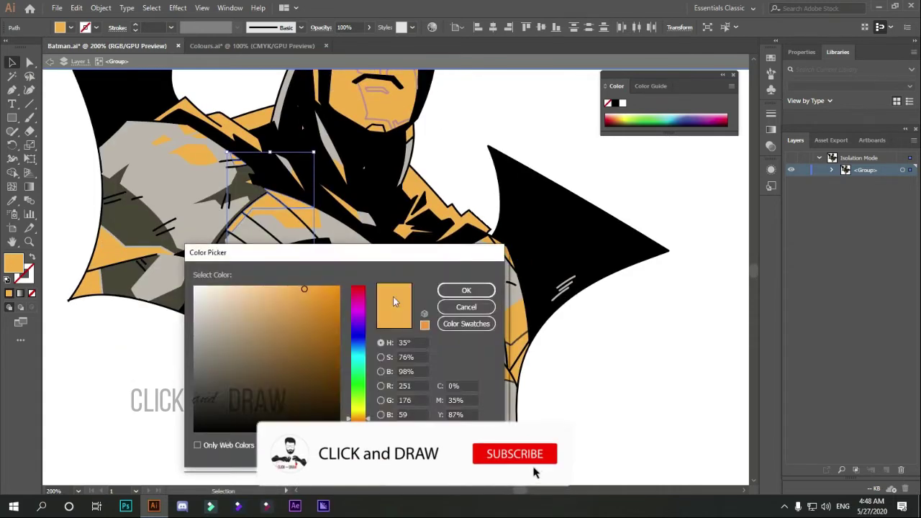
- Fill an abdomen piece dark olive 4a453a and inspect a right torso piece's fill
click(423, 388)
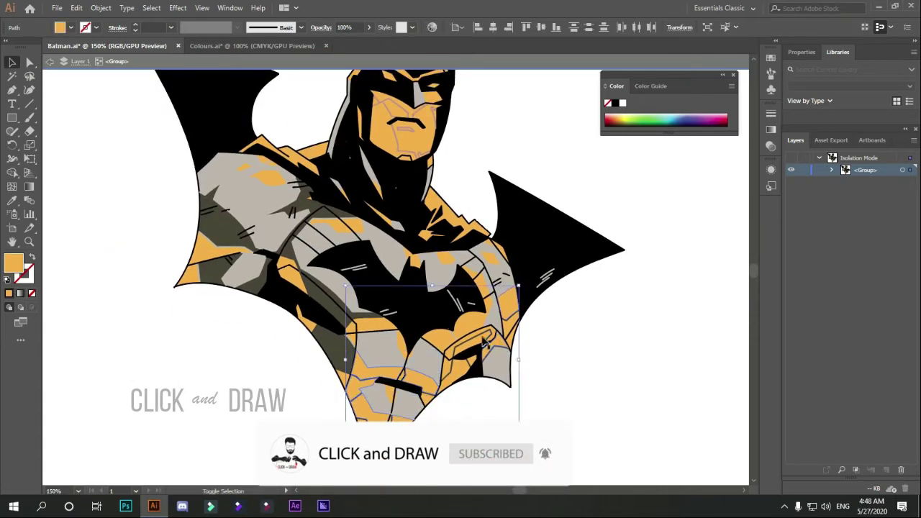
click(475, 290)
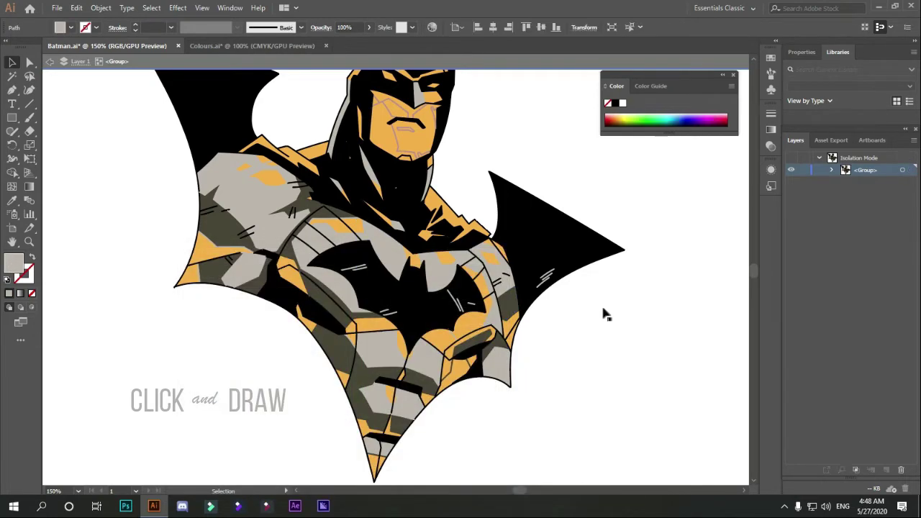
click(507, 302)
double_click(13, 263)
key(Escape)
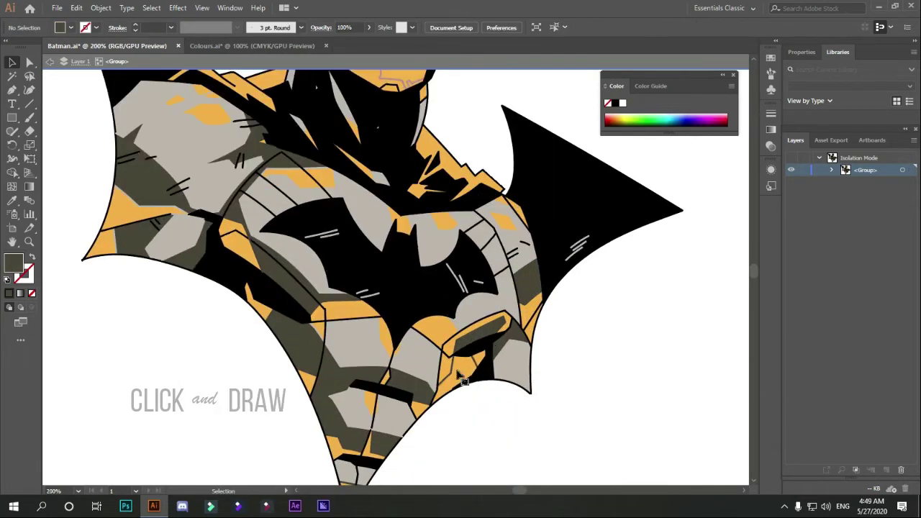
alt+scroll(403, 324, up, 3)
alt+scroll(403, 324, down, 3)
- Fill a small shoulder piece dark olive
click(426, 253)
click(590, 328)
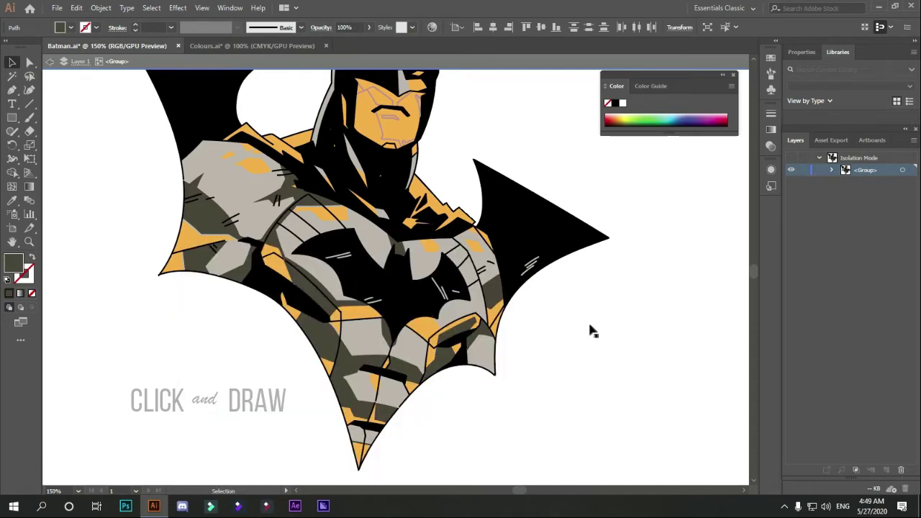
alt+scroll(432, 259, up, 3)
alt+scroll(431, 259, down, 3)
click(435, 252)
double_click(13, 263)
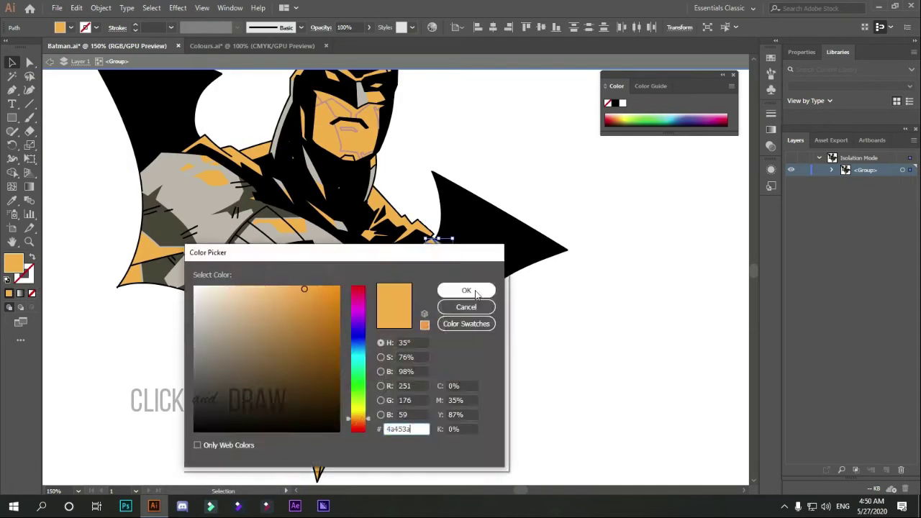
click(468, 290)
- Select a larger piece on the head
alt+scroll(545, 313, up, 3)
alt+scroll(138, 236, up, 4)
alt+scroll(281, 267, down, 5)
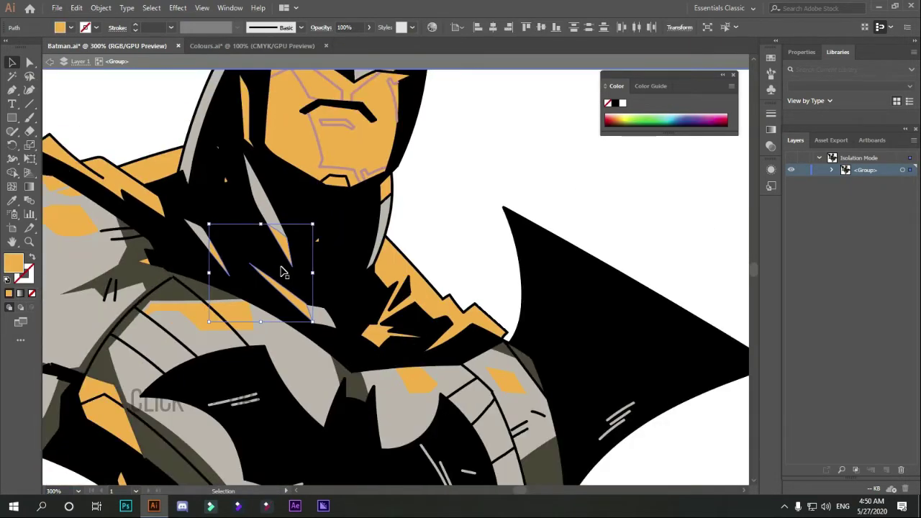
alt+scroll(381, 346, up, 3)
alt+scroll(381, 345, down, 3)
click(389, 173)
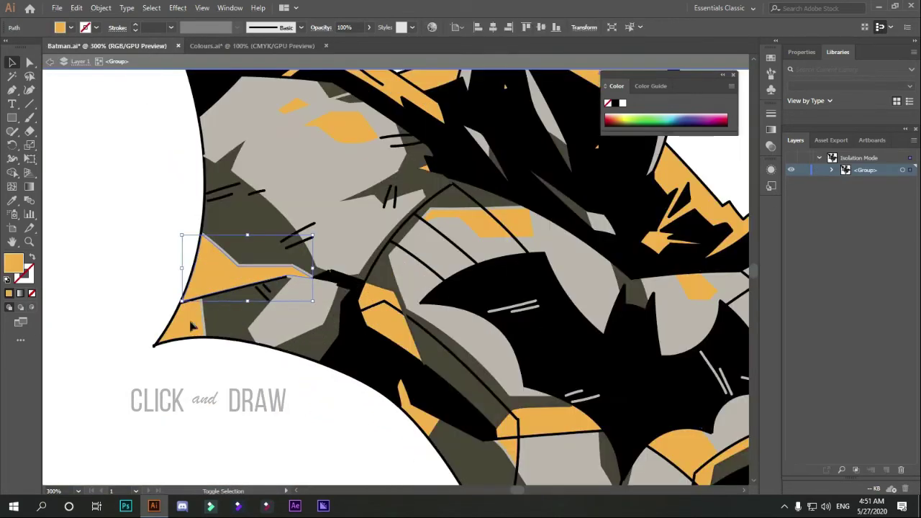
- Back in Batman.ai, fill a tall piece near the lower cape tip with a dark tone
click(189, 323)
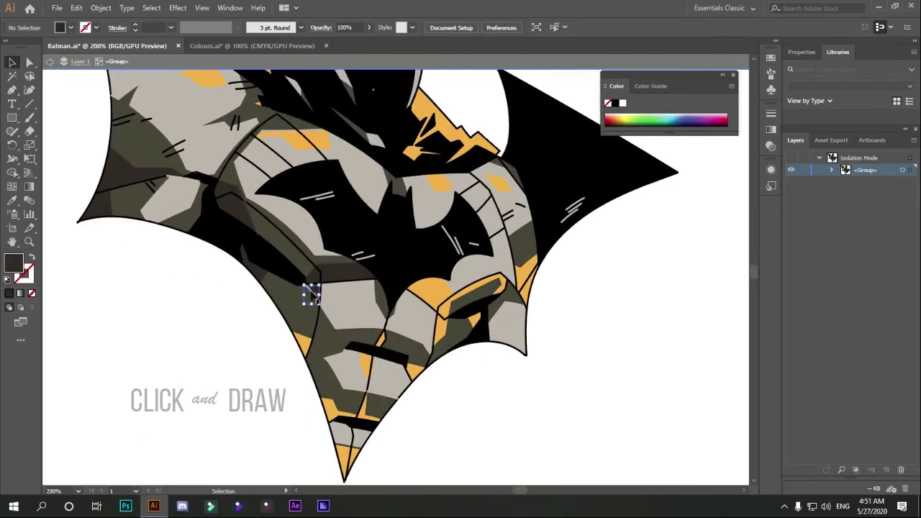
shift+click(330, 415)
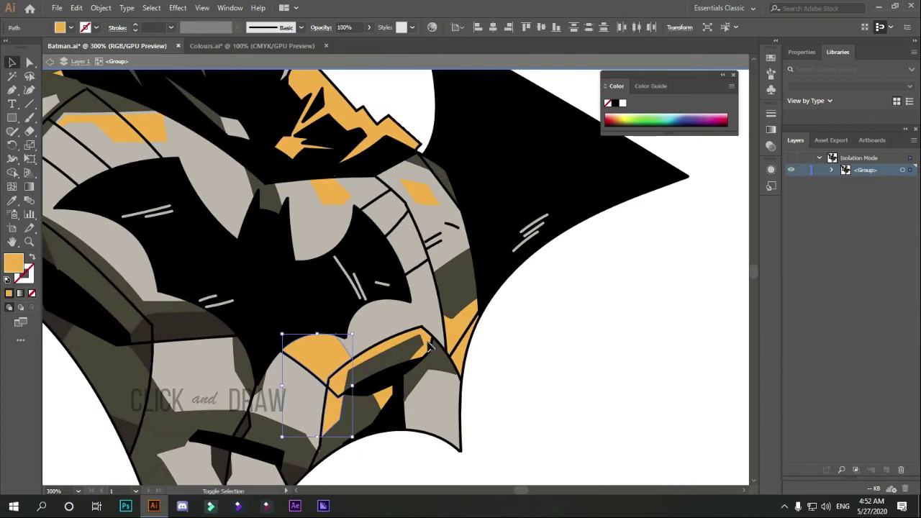
shift+click(425, 360)
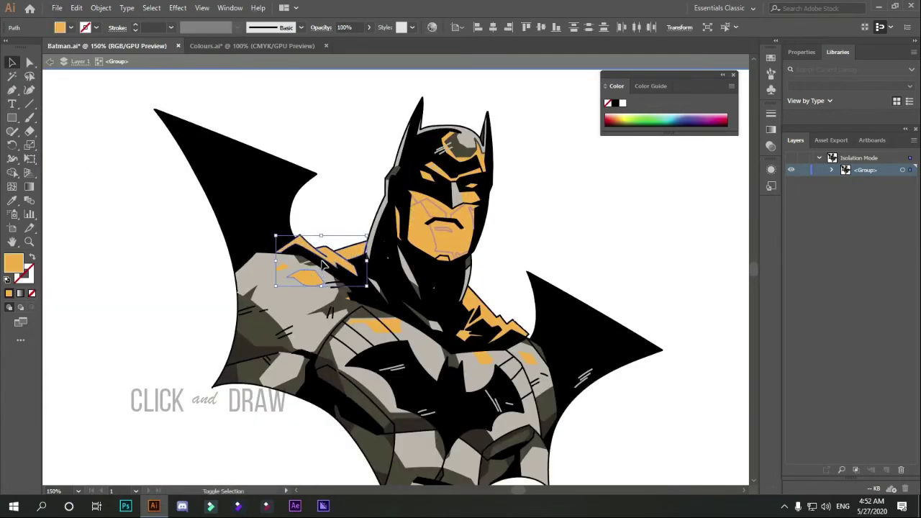
- Zoom into the head and select the eye-mask shape and a small orange mask piece
scroll(322, 264, up, 4)
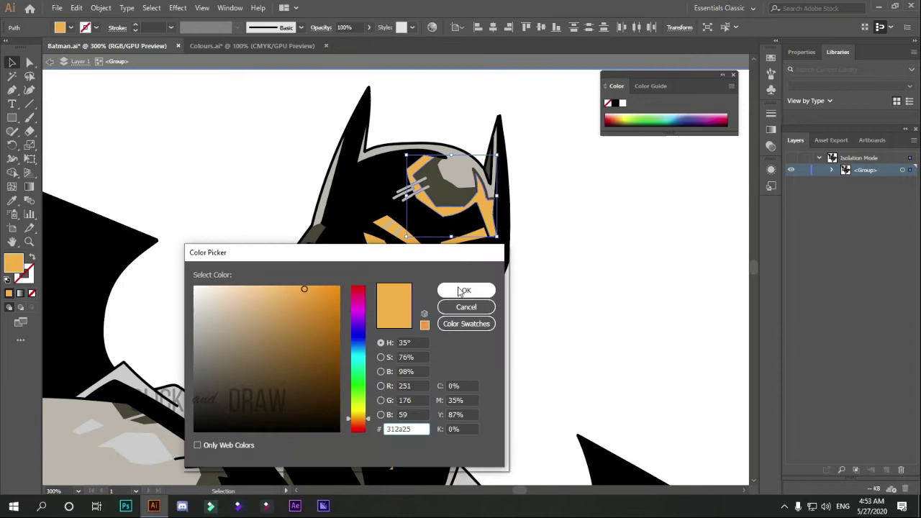
click(463, 291)
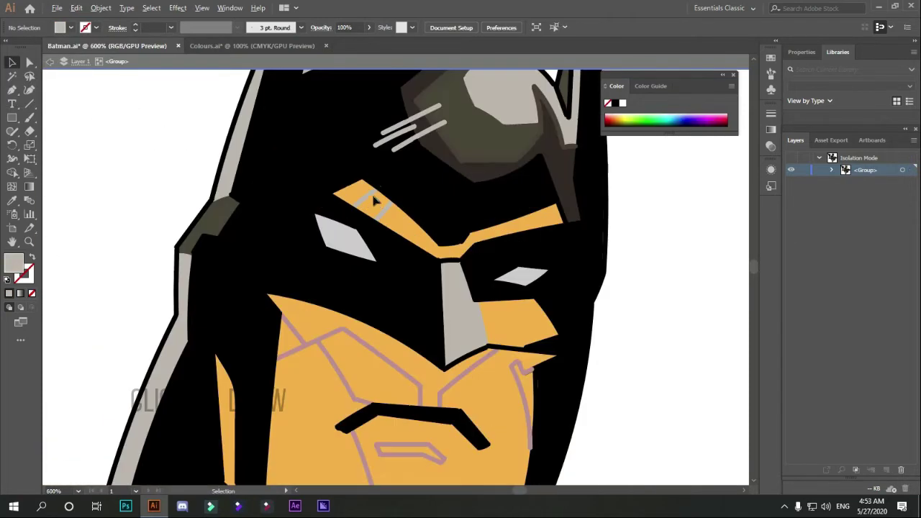
click(371, 193)
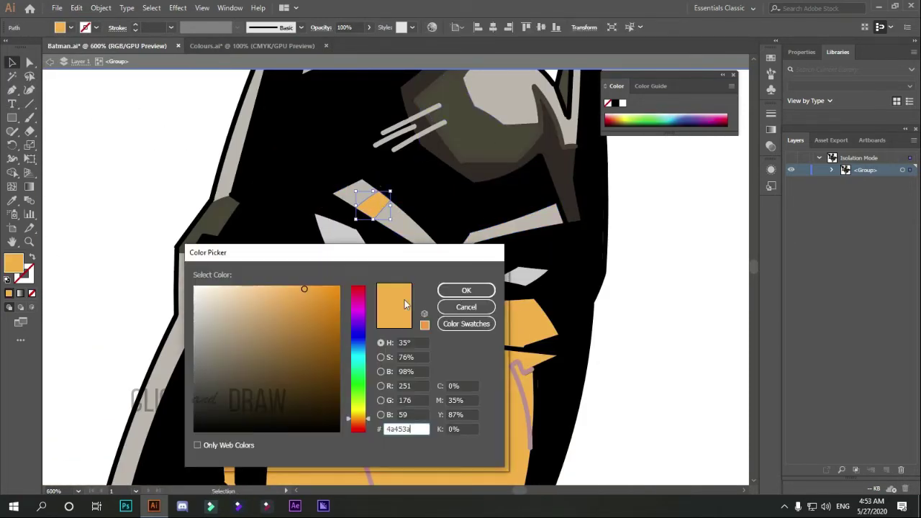